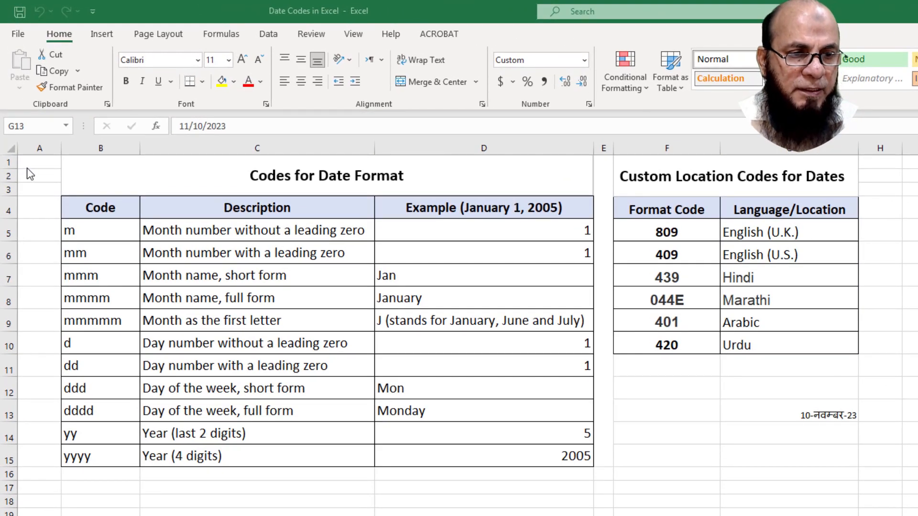
Review the date format codes in the Code column, going from m down to yy
{"action": "left_click", "coordinate": [95, 232]}
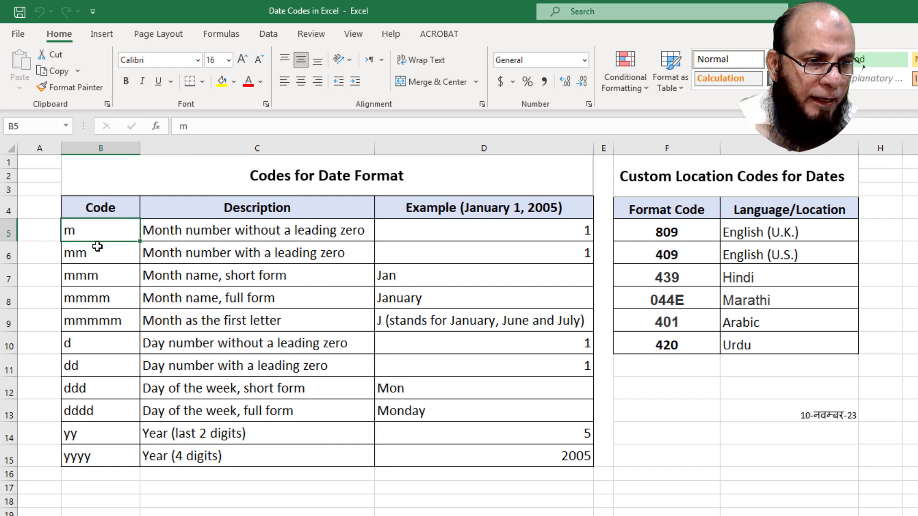
{"action": "left_click", "coordinate": [97, 254]}
{"action": "left_click", "coordinate": [108, 275]}
{"action": "left_click", "coordinate": [107, 298]}
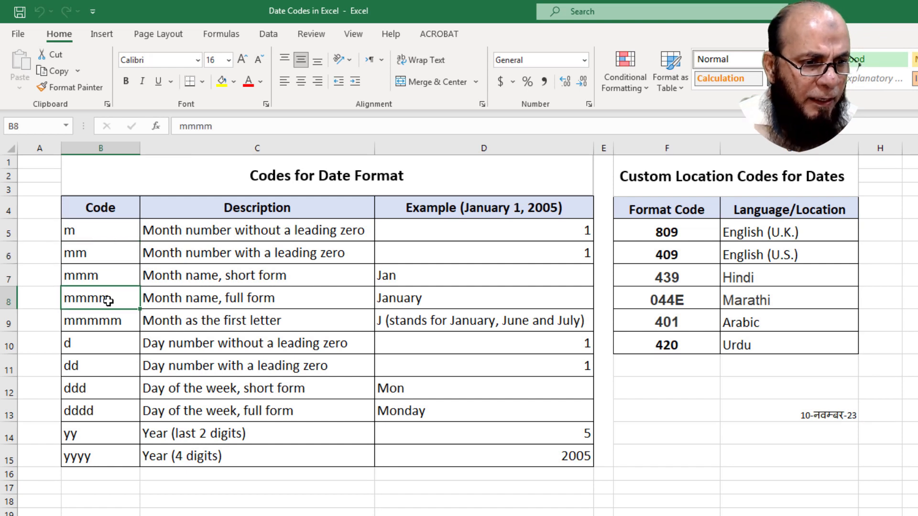
{"action": "left_click", "coordinate": [112, 325]}
{"action": "left_click", "coordinate": [128, 352]}
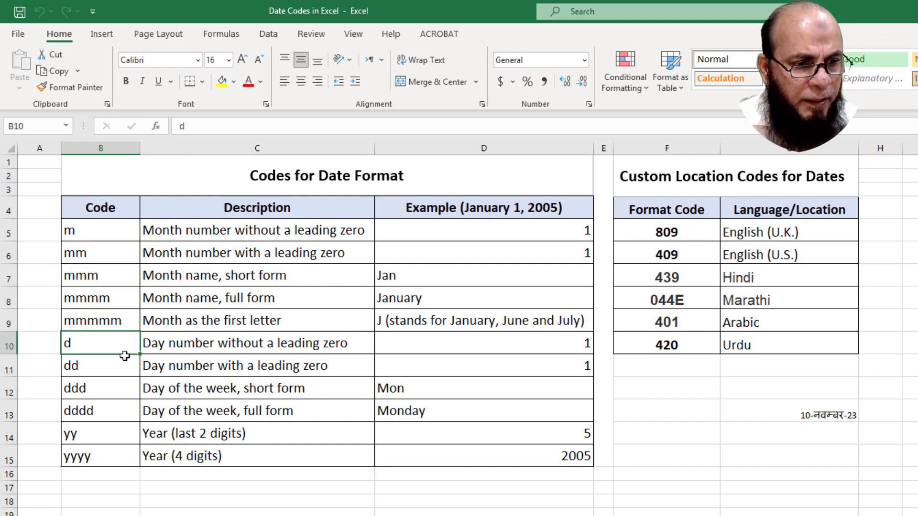
{"action": "left_click", "coordinate": [113, 365]}
{"action": "left_click", "coordinate": [105, 385]}
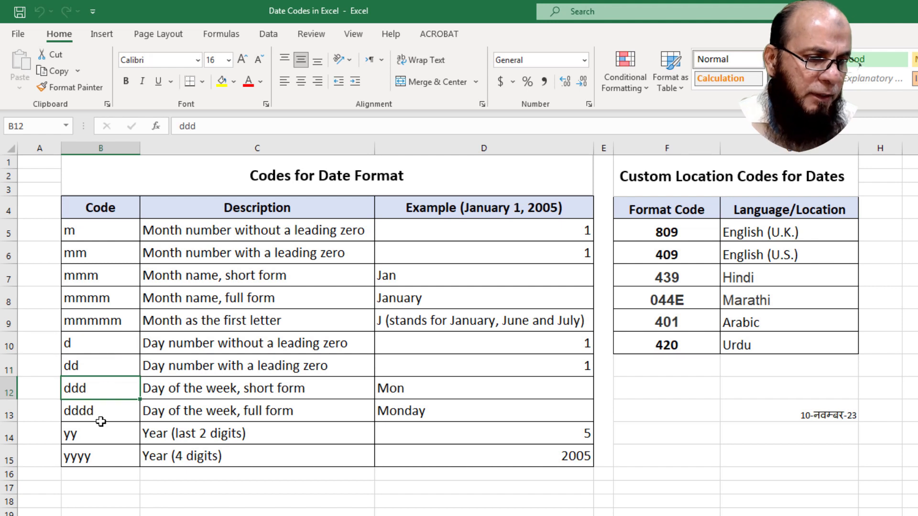
{"action": "left_click", "coordinate": [102, 420]}
{"action": "left_click", "coordinate": [101, 431]}
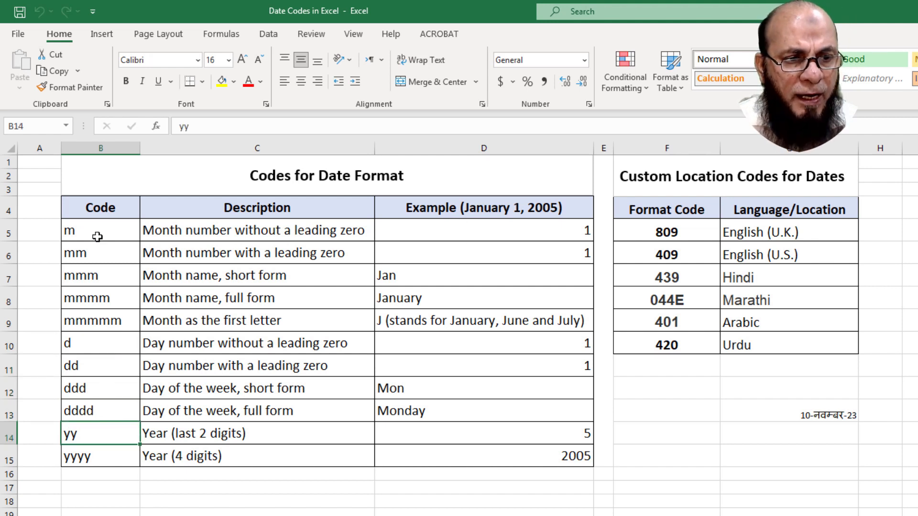
Examine the month codes m to mmmmm together with their descriptions and January 1, 2005 examples
{"action": "left_click", "coordinate": [102, 235]}
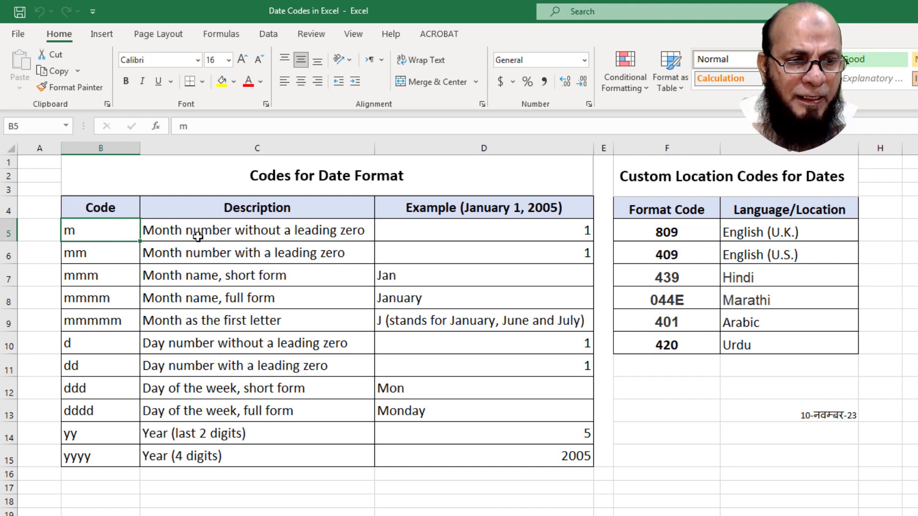
{"action": "left_click", "coordinate": [504, 234]}
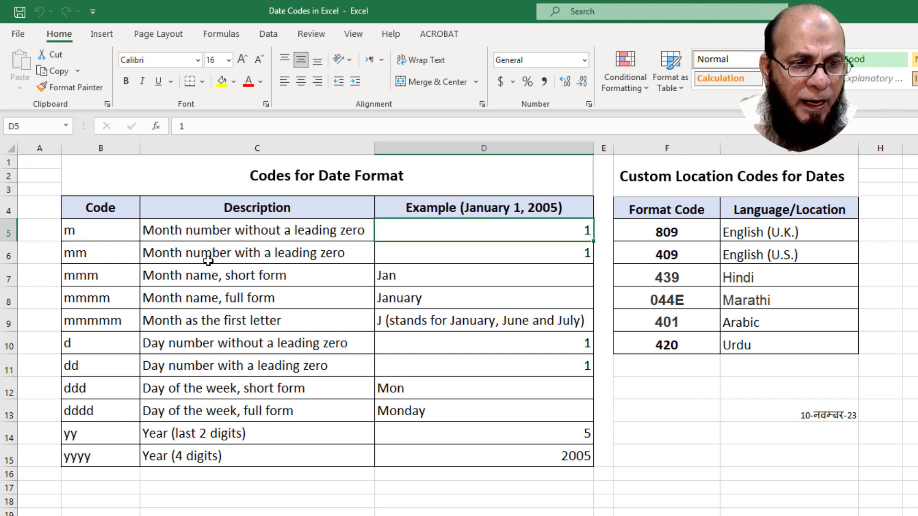
{"action": "left_click", "coordinate": [108, 252]}
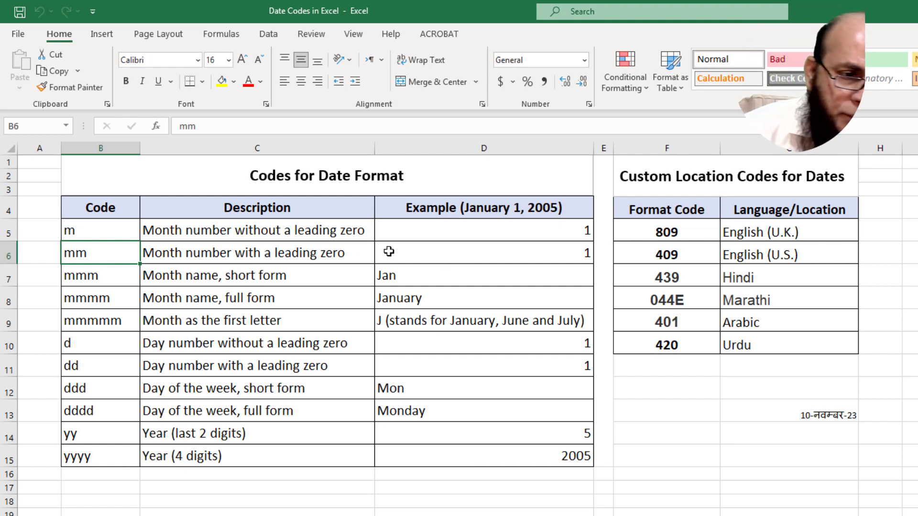
{"action": "left_click", "coordinate": [111, 226]}
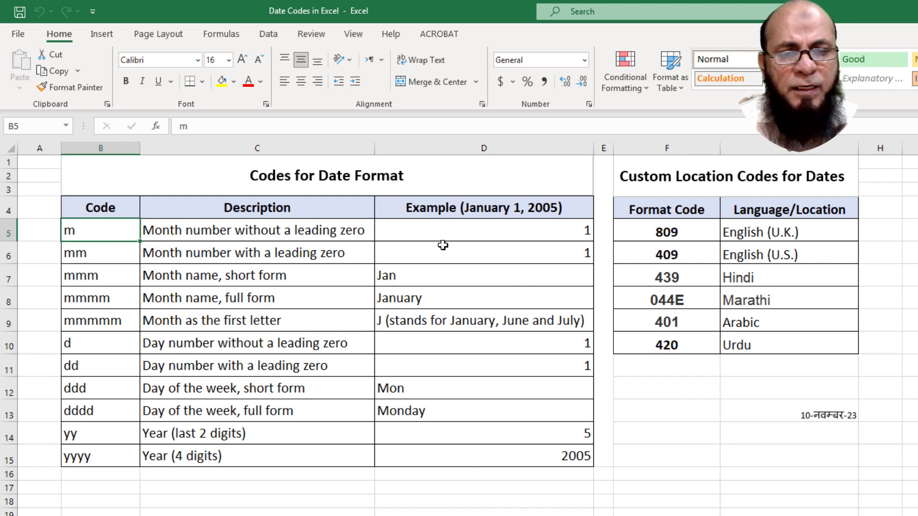
{"action": "left_click", "coordinate": [574, 236]}
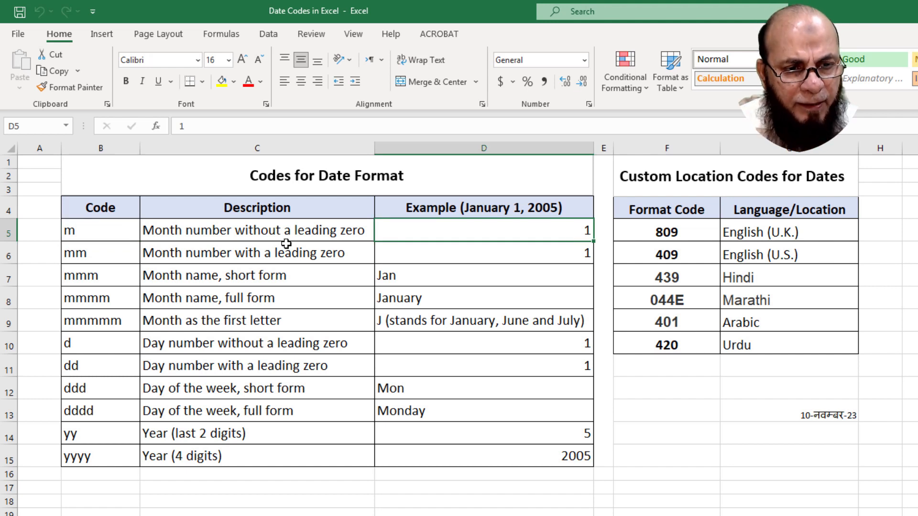
{"action": "left_click", "coordinate": [111, 254]}
{"action": "left_click", "coordinate": [110, 276]}
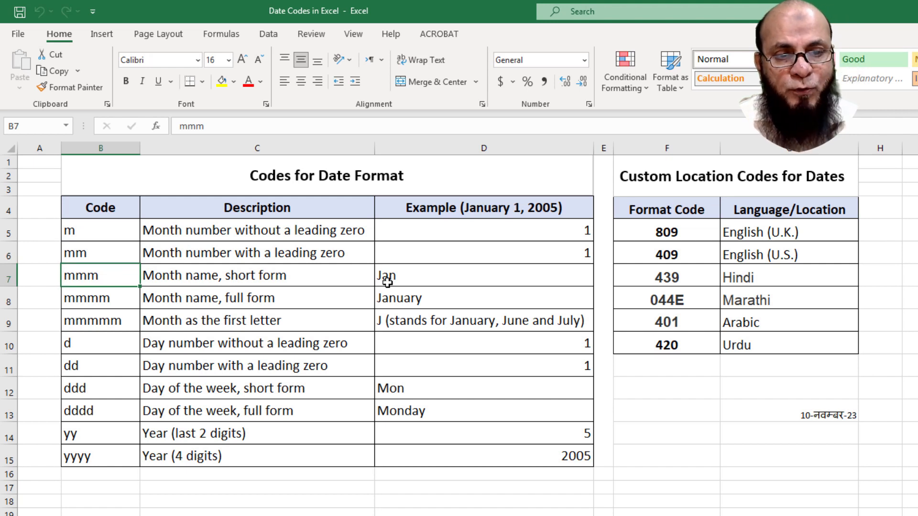
{"action": "left_click", "coordinate": [384, 280]}
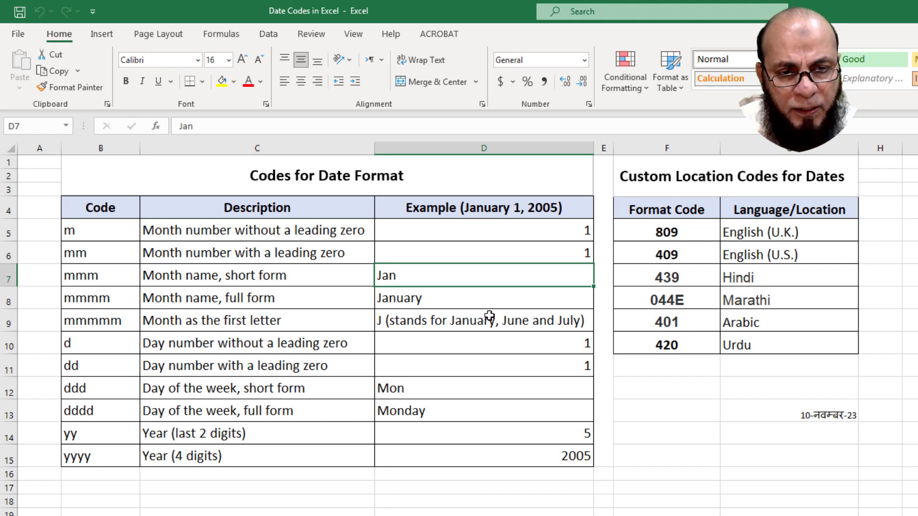
{"action": "left_click", "coordinate": [431, 300]}
{"action": "left_click", "coordinate": [120, 295]}
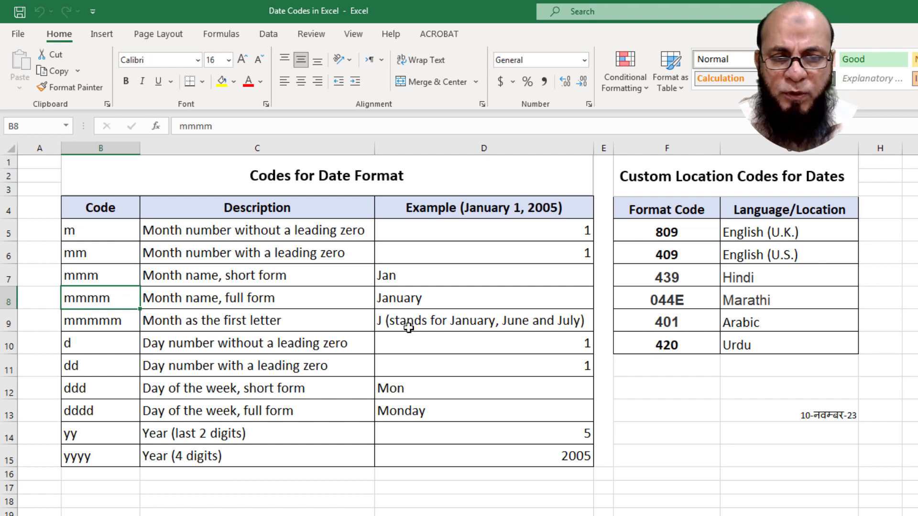
{"action": "left_click", "coordinate": [383, 324]}
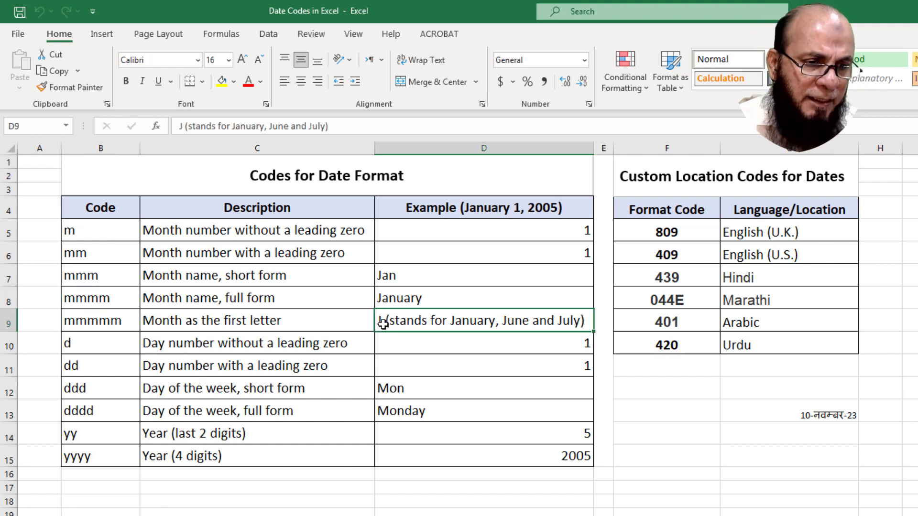
Examine the day codes d to dddd and the two-digit year code along with their descriptions and examples
{"action": "left_click", "coordinate": [130, 343]}
{"action": "left_click", "coordinate": [182, 346]}
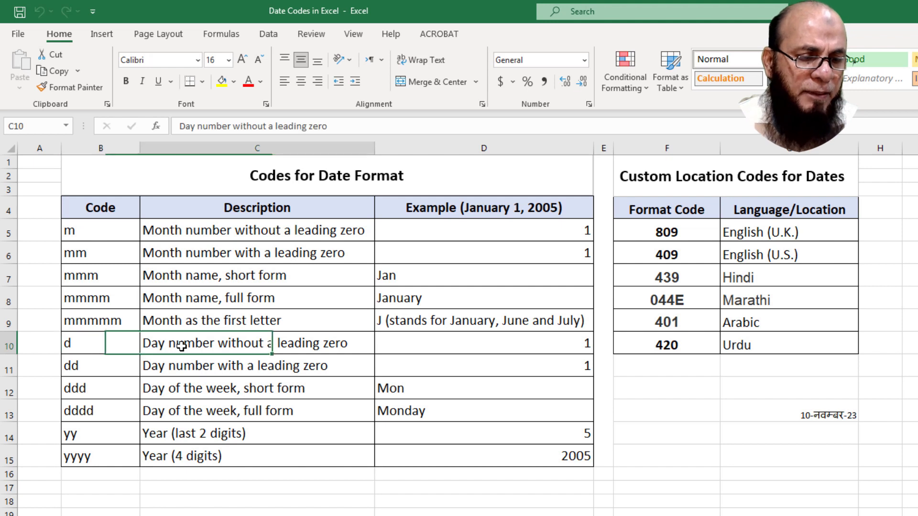
{"action": "left_click", "coordinate": [121, 365]}
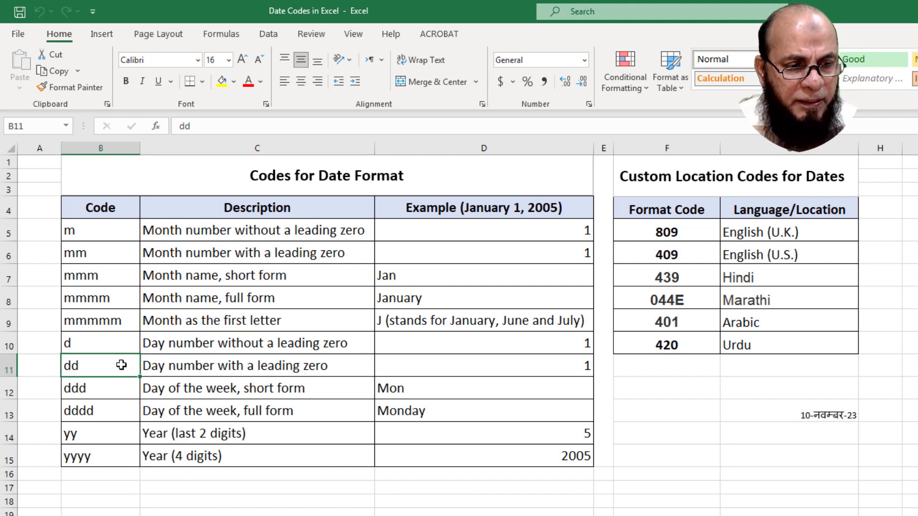
{"action": "left_click", "coordinate": [123, 350]}
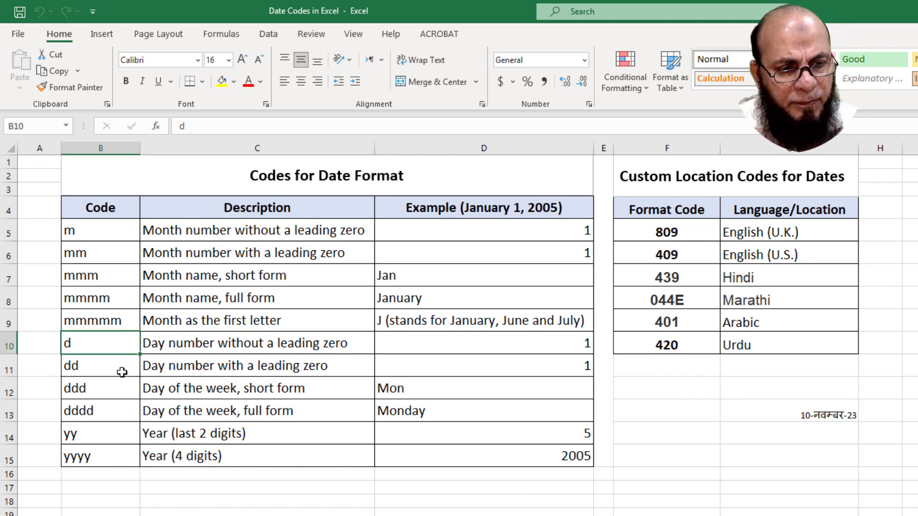
{"action": "left_click", "coordinate": [122, 372]}
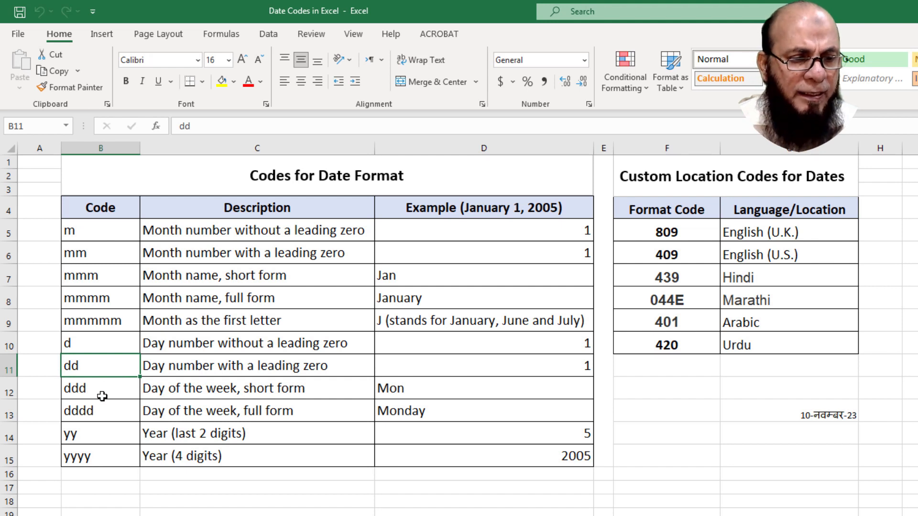
{"action": "left_click", "coordinate": [102, 396]}
{"action": "left_click", "coordinate": [385, 385]}
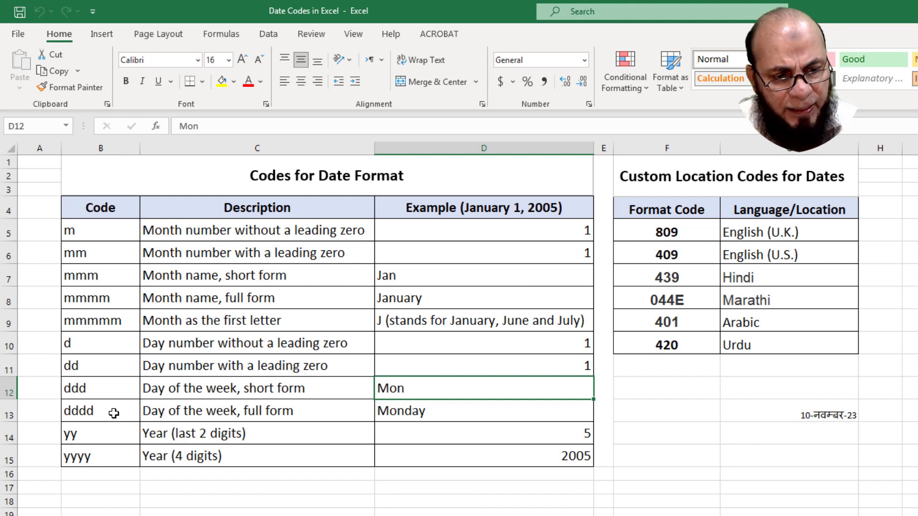
{"action": "left_click", "coordinate": [113, 414]}
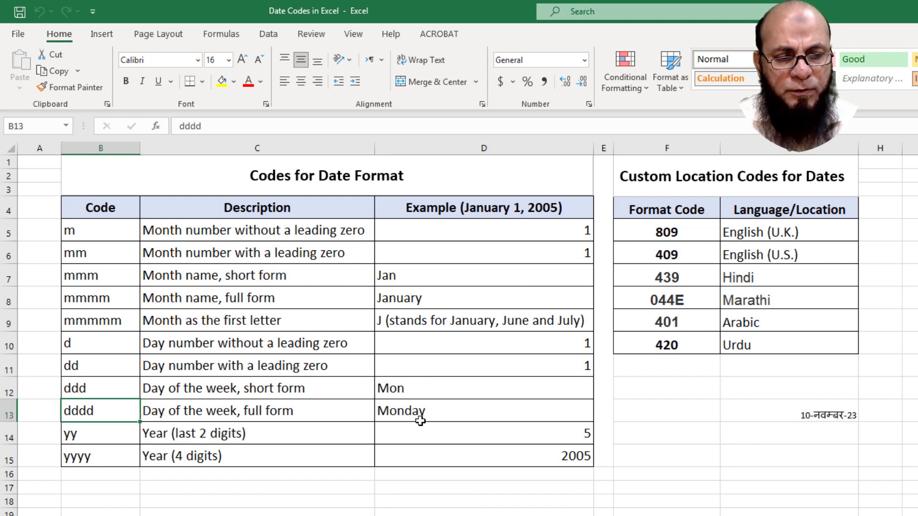
{"action": "left_click", "coordinate": [421, 417]}
{"action": "left_click", "coordinate": [226, 441]}
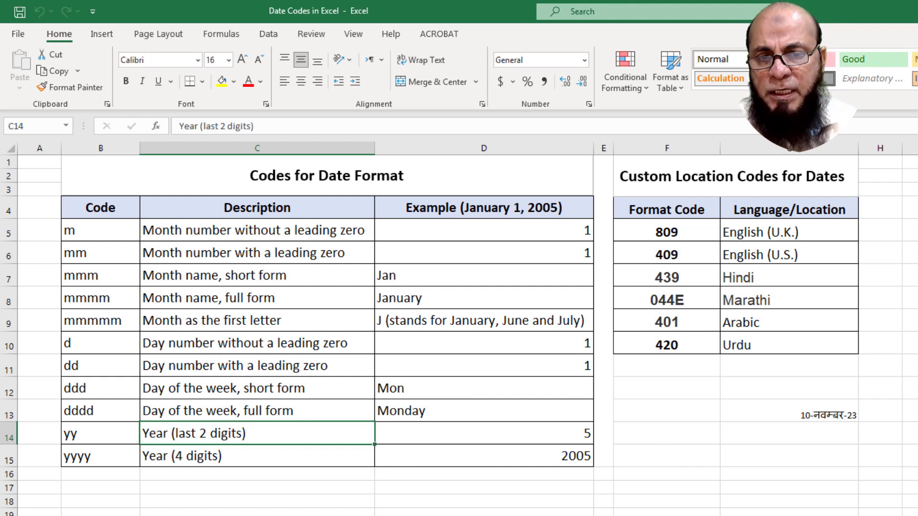
Examine the custom location codes for English (U.K.), English (U.S.), Hindi and Marathi
{"action": "left_click", "coordinate": [663, 215]}
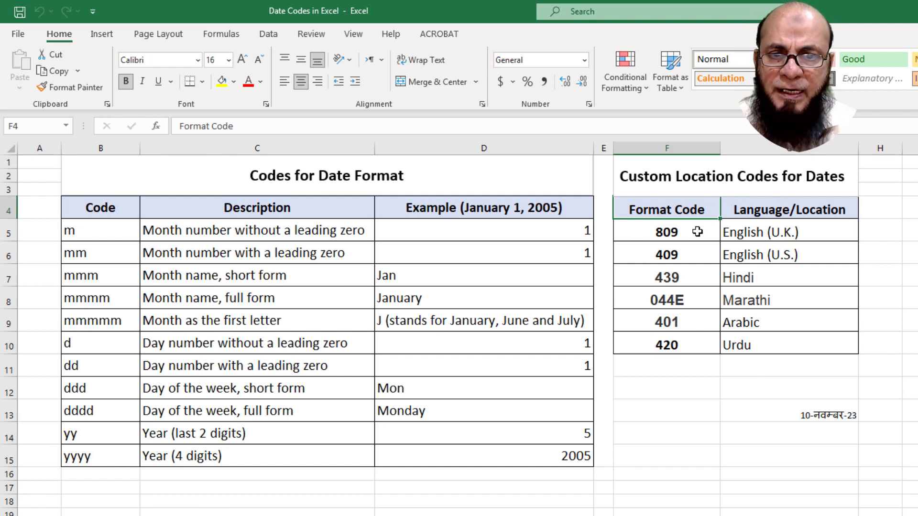
{"action": "left_click", "coordinate": [751, 232]}
{"action": "left_click", "coordinate": [675, 231]}
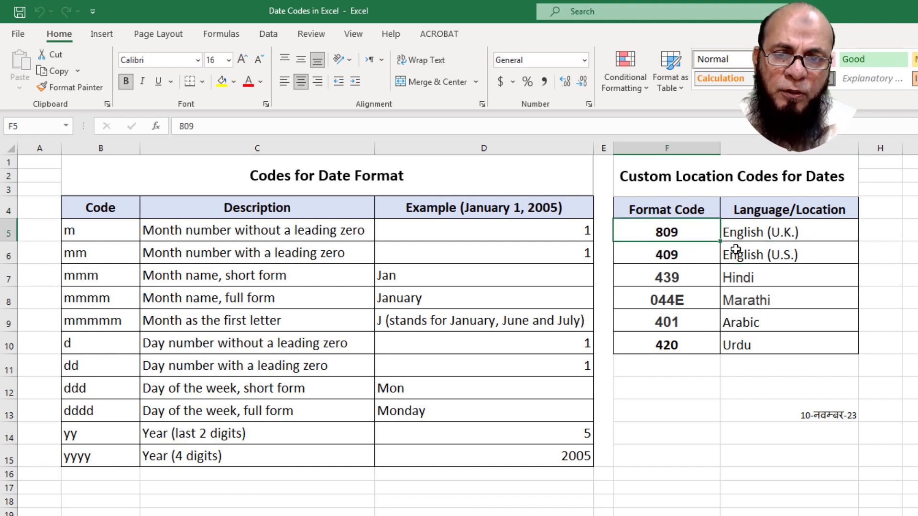
{"action": "left_click", "coordinate": [682, 254]}
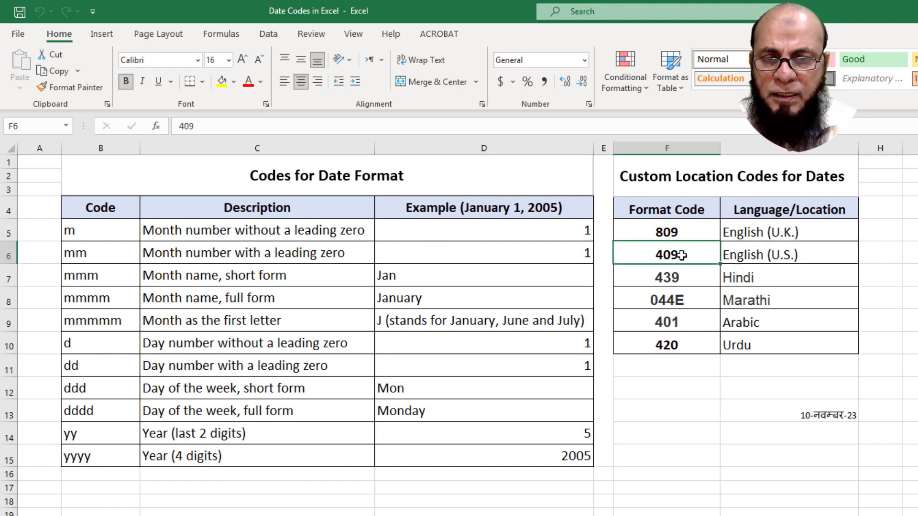
{"action": "left_click", "coordinate": [684, 278]}
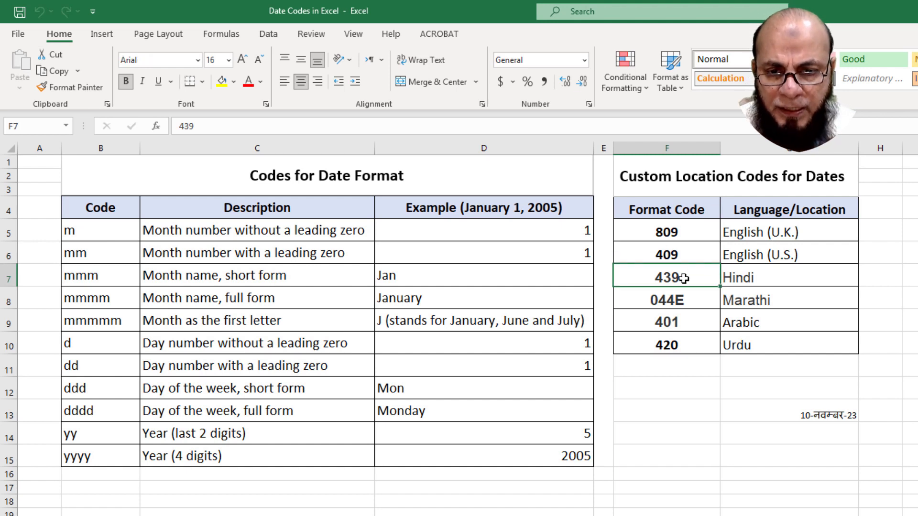
{"action": "left_click", "coordinate": [680, 300]}
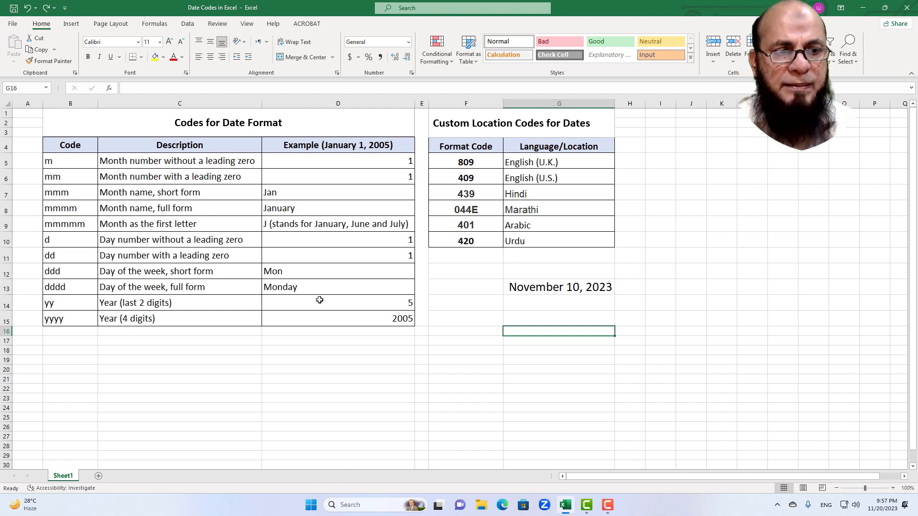
Open the cell formatting for the date in G13 and choose the custom number format dd-mmm-yy
{"action": "left_click", "coordinate": [567, 289]}
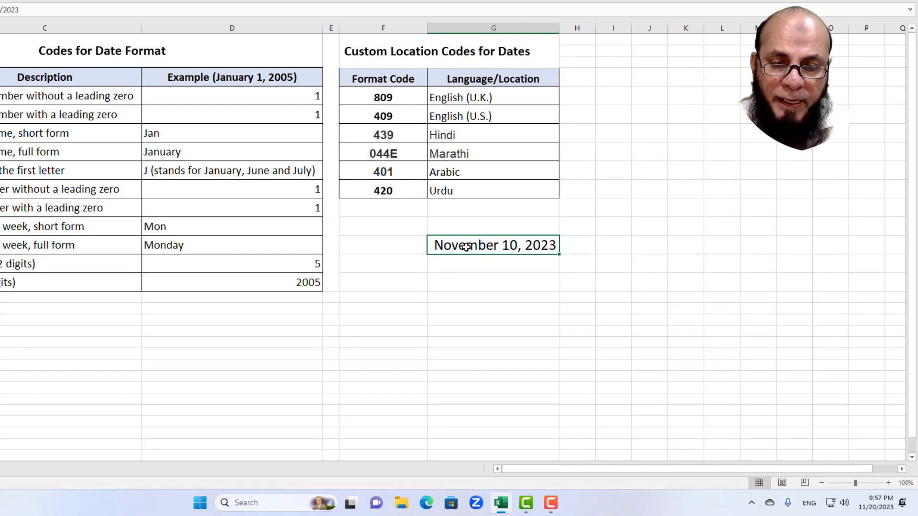
{"action": "right_click", "coordinate": [510, 245]}
{"action": "left_click", "coordinate": [550, 187]}
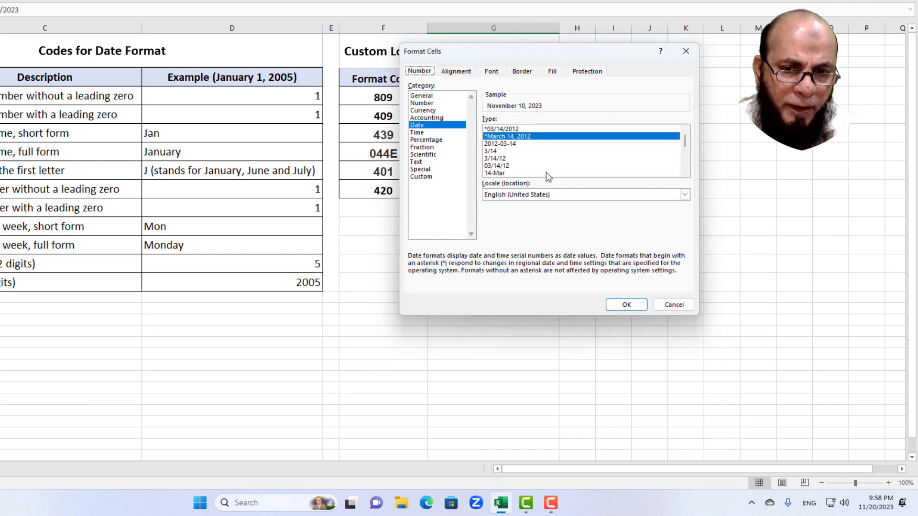
{"action": "left_click_drag", "start_coordinate": [515, 59], "coordinate": [140, 132]}
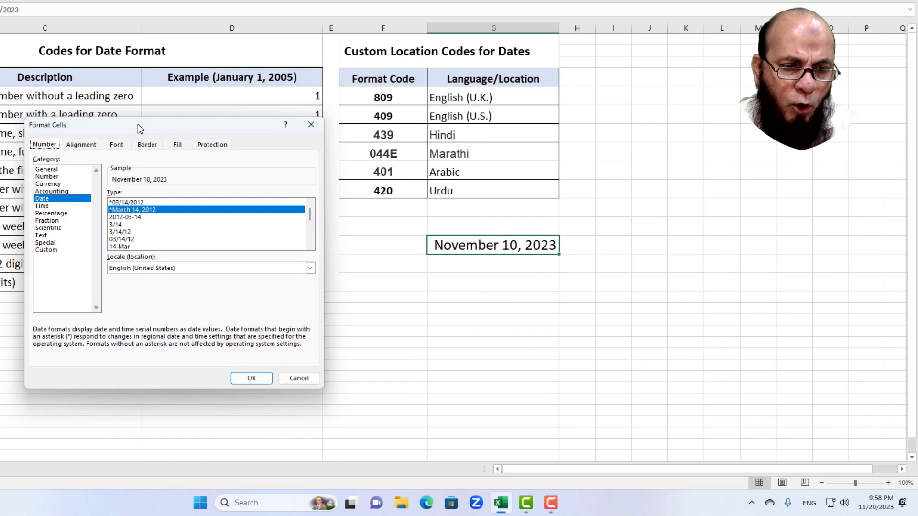
{"action": "left_click", "coordinate": [46, 250]}
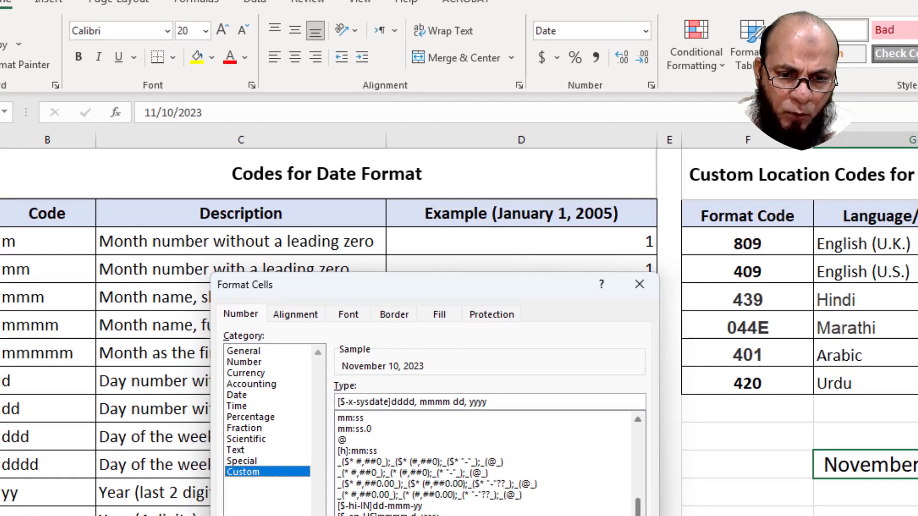
{"action": "left_click_drag", "start_coordinate": [309, 279], "coordinate": [308, 268]}
{"action": "left_click_drag", "start_coordinate": [636, 505], "coordinate": [635, 483]}
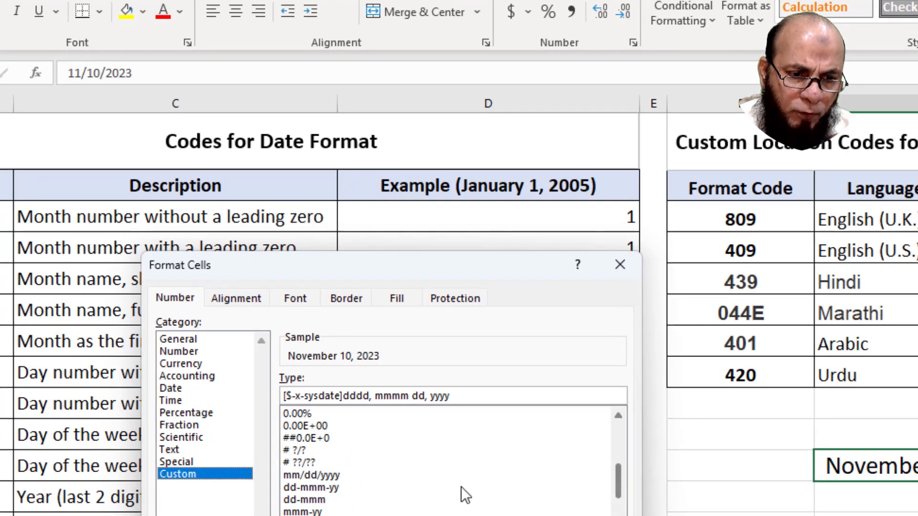
{"action": "left_click", "coordinate": [345, 485]}
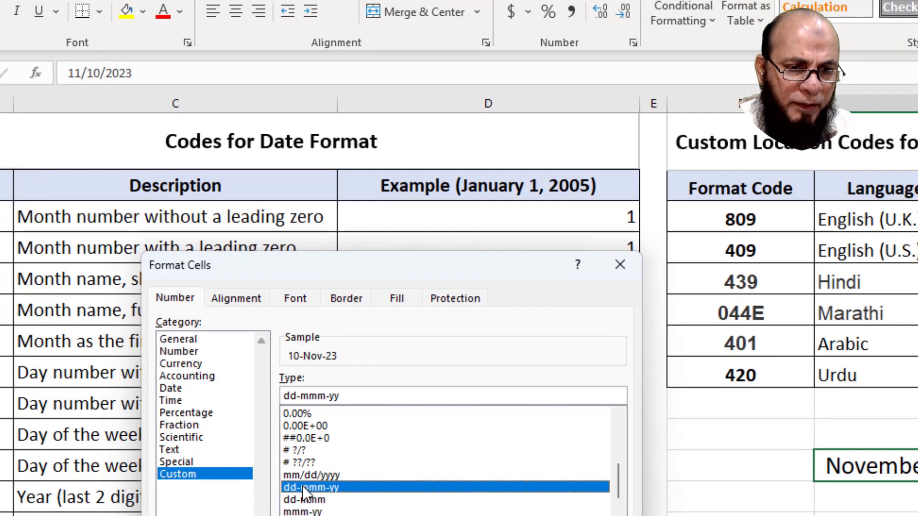
Prefix the custom date format with the Hindi location code so it reads [$-439]dd-mmm-yy
{"action": "left_click", "coordinate": [287, 395]}
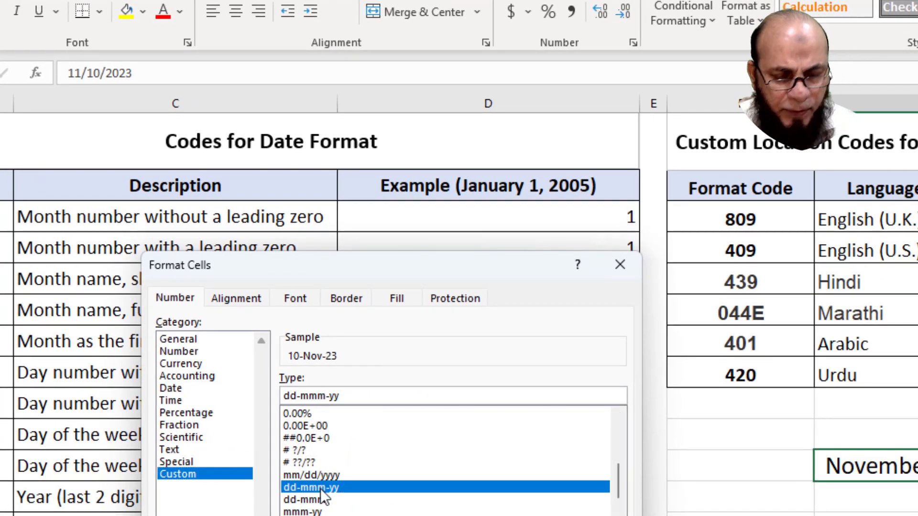
{"action": "type", "text": "["}
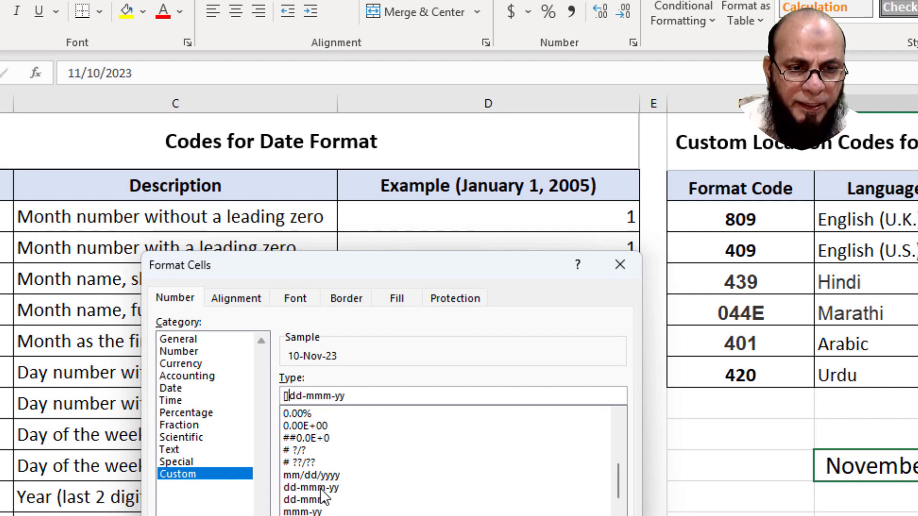
{"action": "type", "text": "$-"}
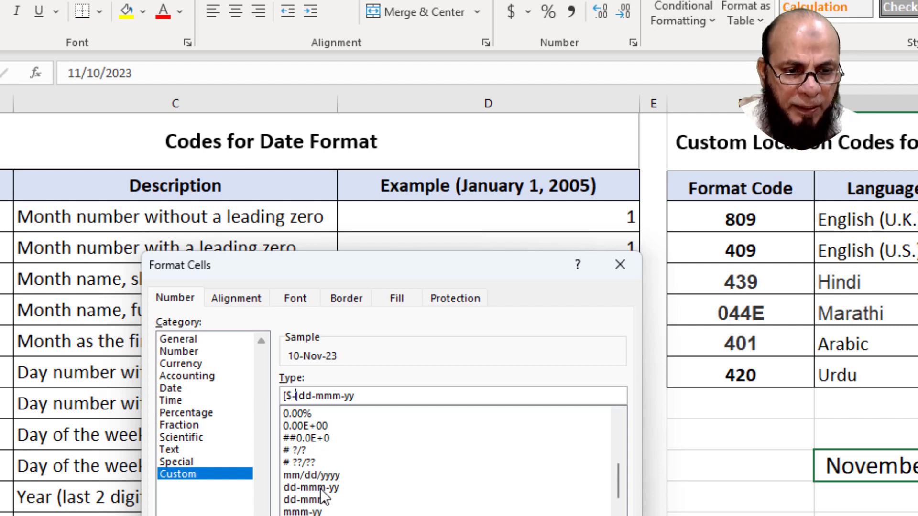
{"action": "type", "text": "439]"}
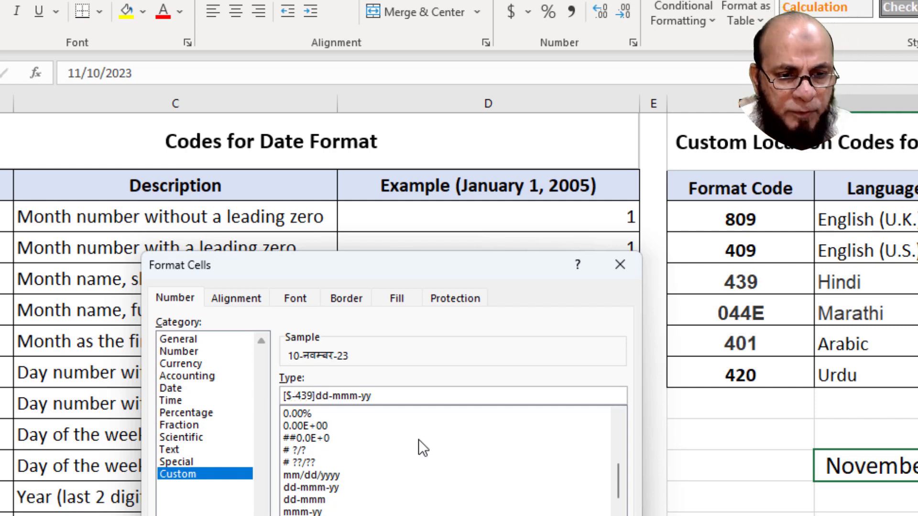
{"action": "scroll", "coordinate": [617, 490], "scroll_direction": "down", "scroll_amount": 2}
{"action": "left_click_drag", "start_coordinate": [616, 489], "coordinate": [616, 436]}
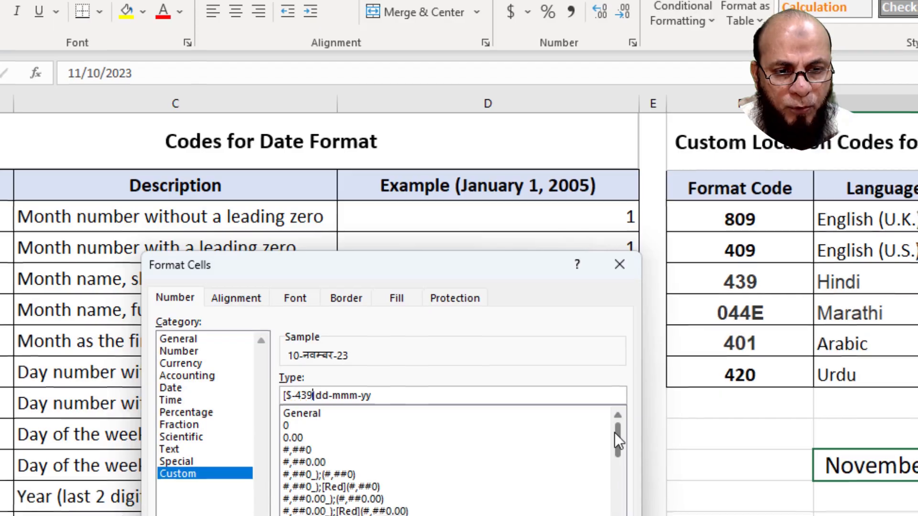